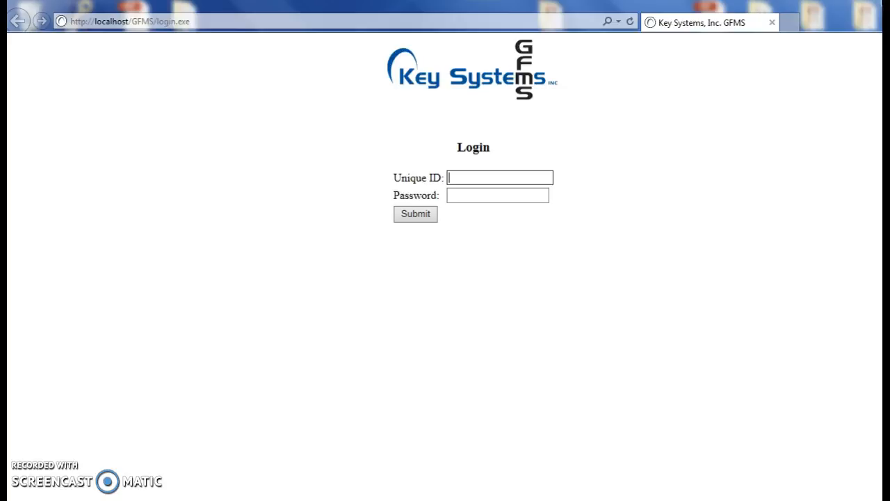
Step: Log in with the unique ID admin and the account password
type("admin")
key("Tab")
type("admin1")
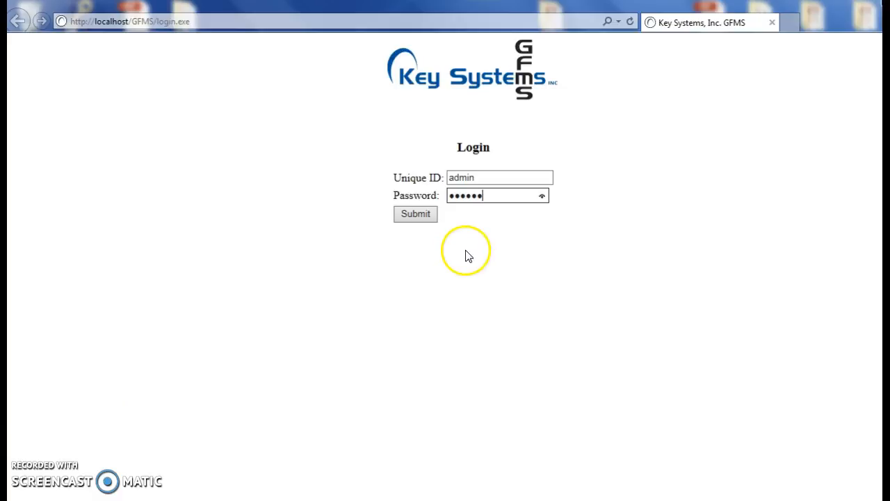
left_click(416, 216)
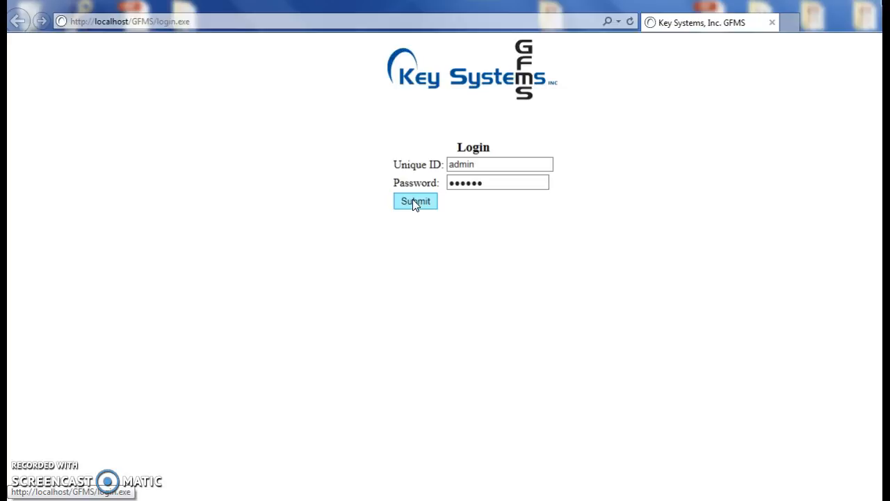
left_click(415, 202)
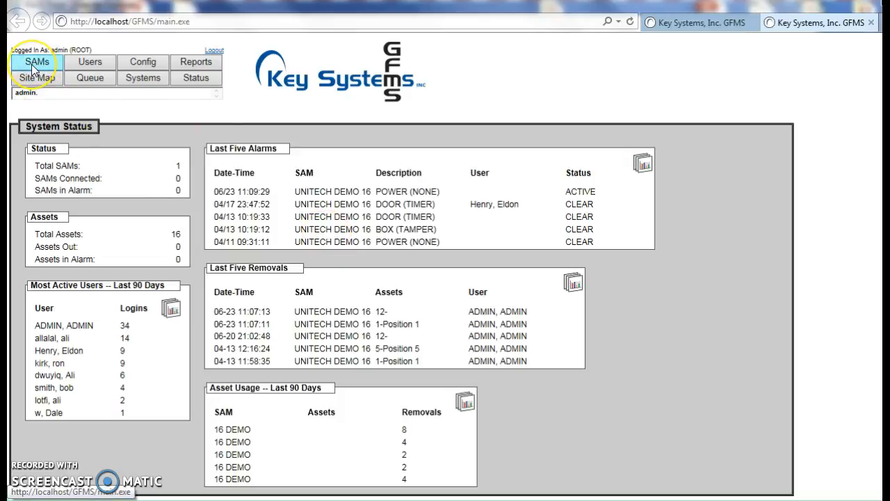
Step: Open the alerts page for the UNITECH DEMO 16 SAM
left_click(31, 64)
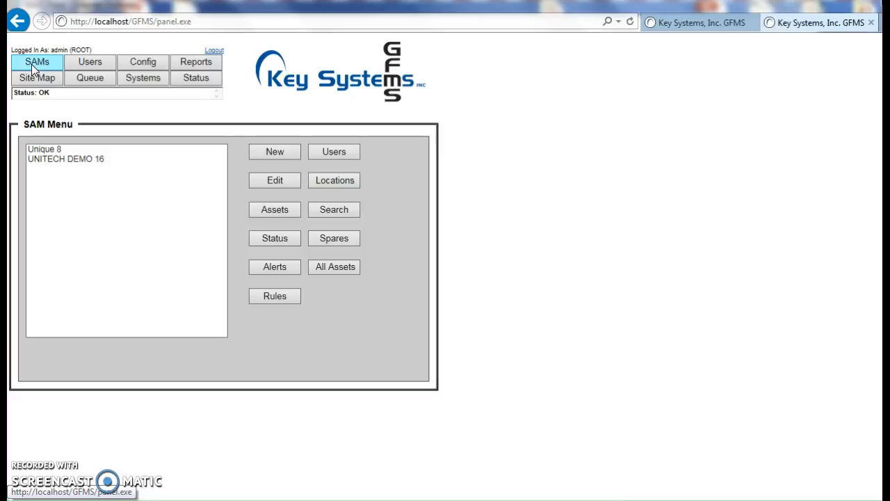
left_click(87, 159)
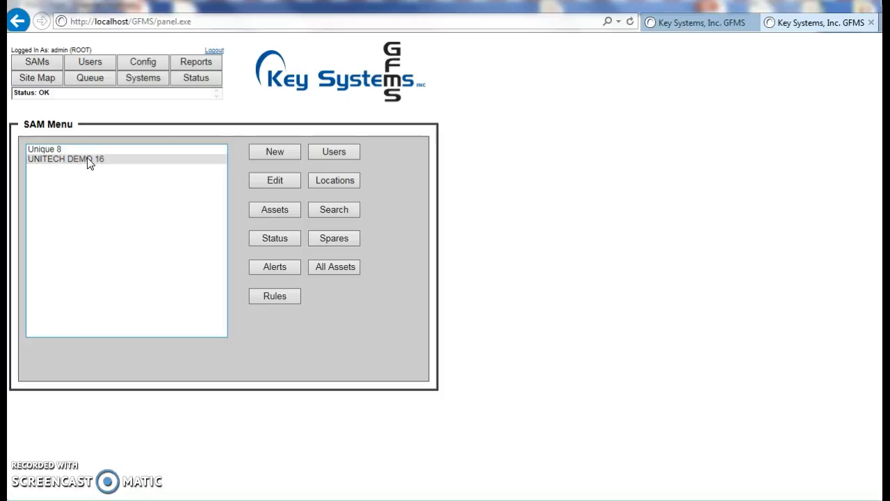
left_click(77, 161)
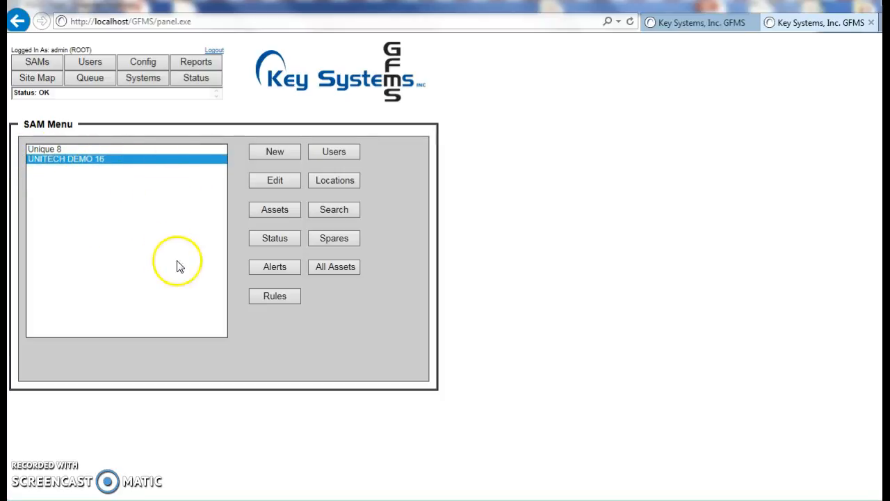
left_click(275, 273)
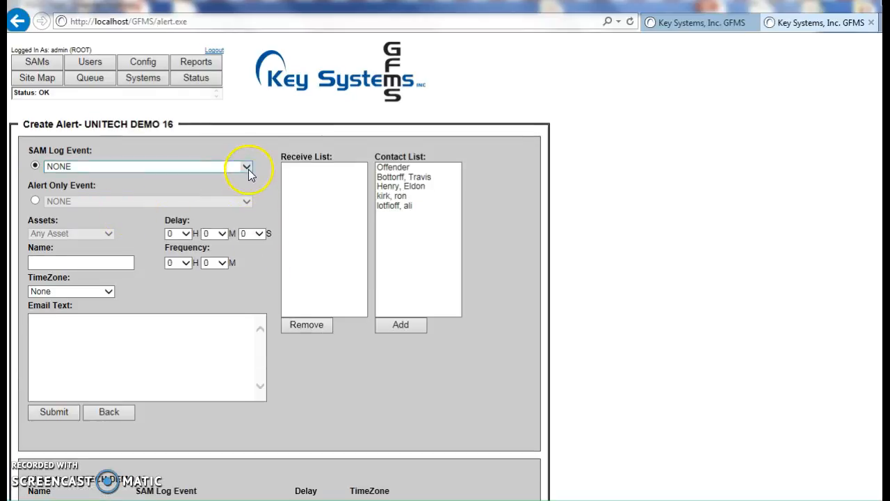
Step: Set the new alert's SAM log event to ASSET RETURNED and its asset to 6-Position 6
left_click(245, 171)
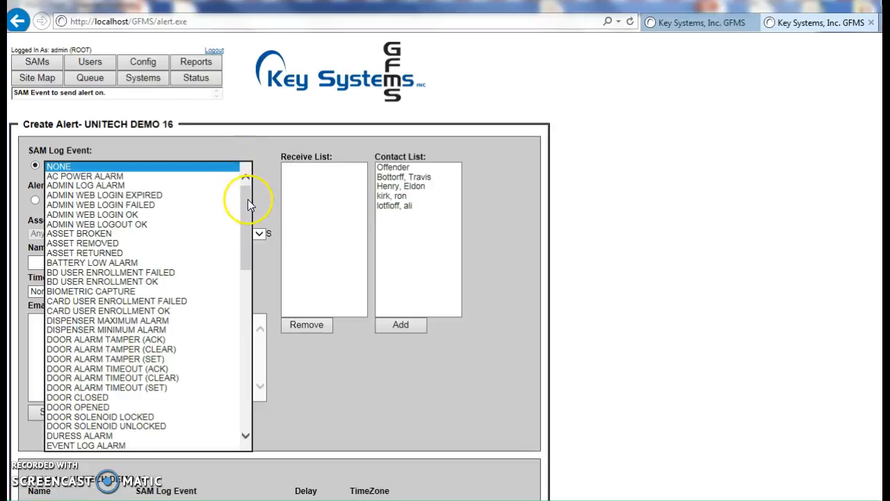
left_click_drag(248, 199, 220, 202)
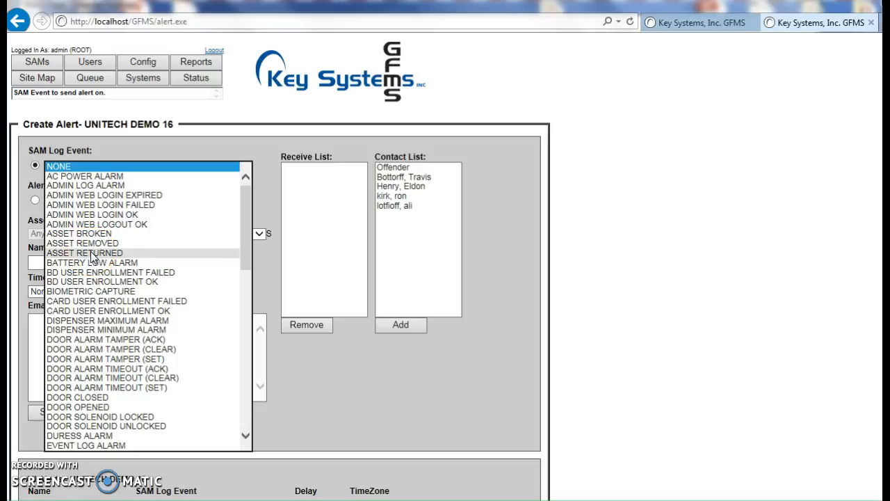
left_click(92, 255)
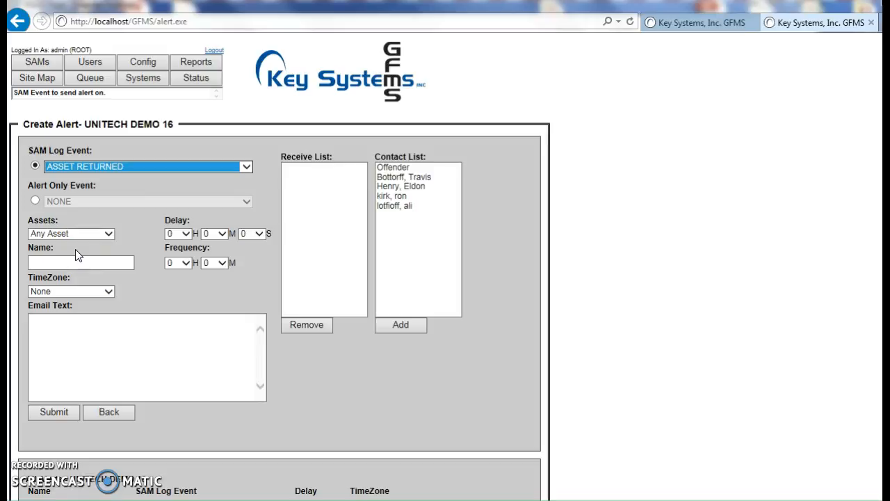
left_click(109, 234)
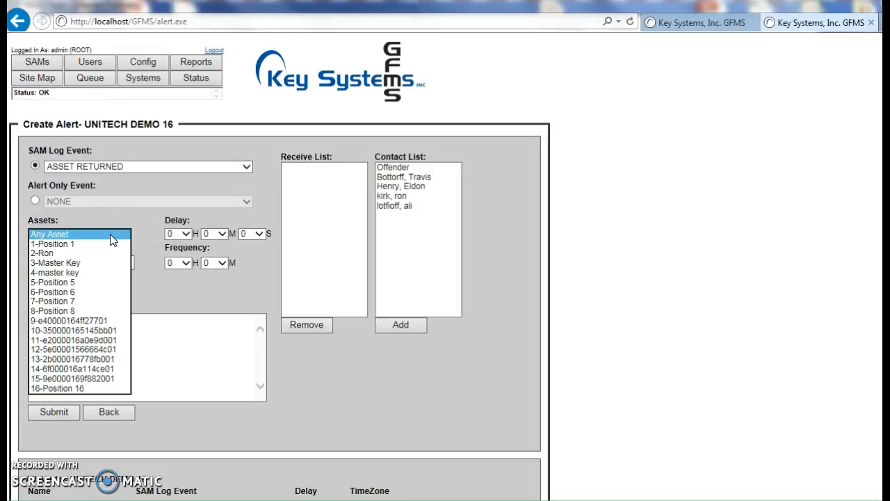
left_click(62, 293)
left_click(149, 236)
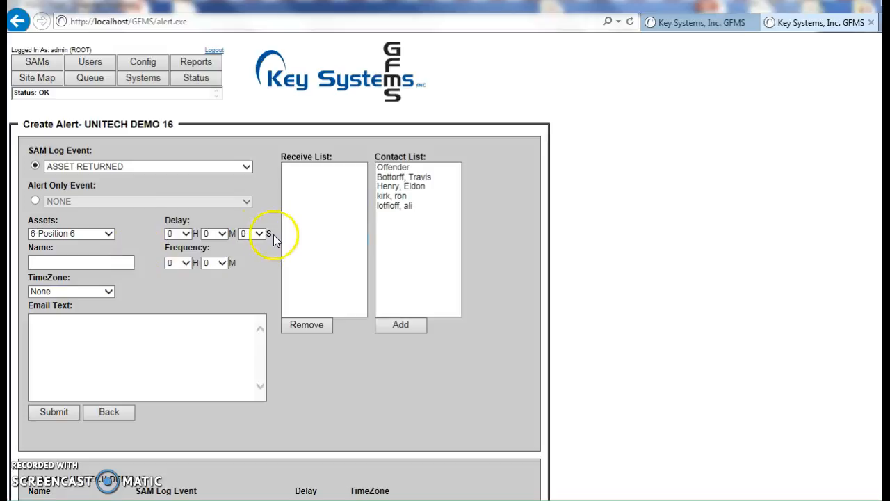
Step: Name the new alert Master Key
left_click(125, 261)
left_click(256, 234)
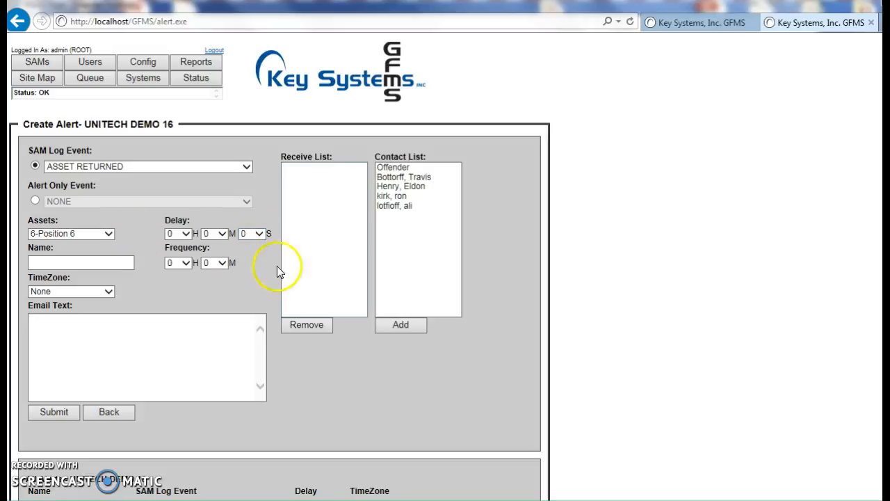
left_click(87, 265)
left_click(104, 263)
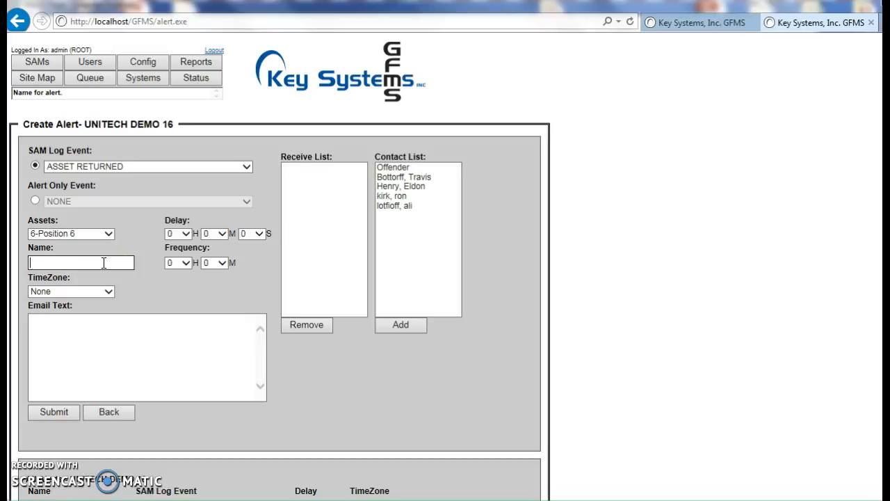
type("Master Key")
Step: Try a 5-minute frequency for the alert and reset the minutes to 0
left_click(170, 264)
left_click(223, 263)
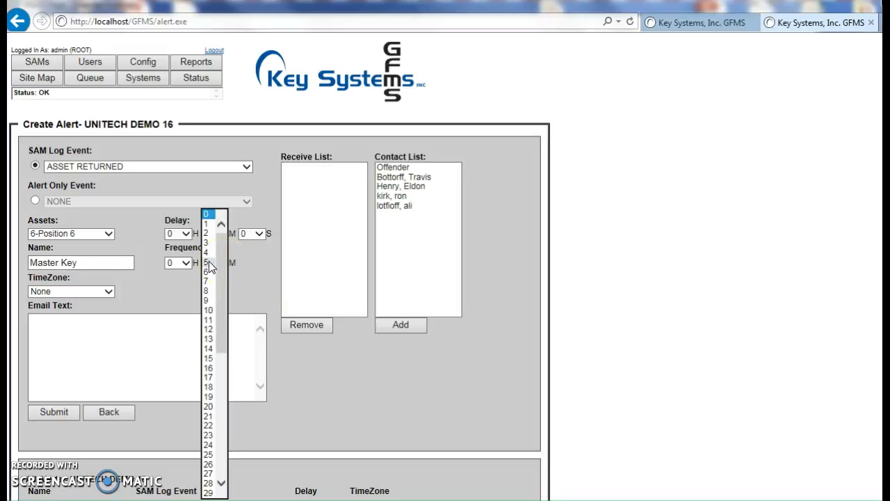
left_click(209, 263)
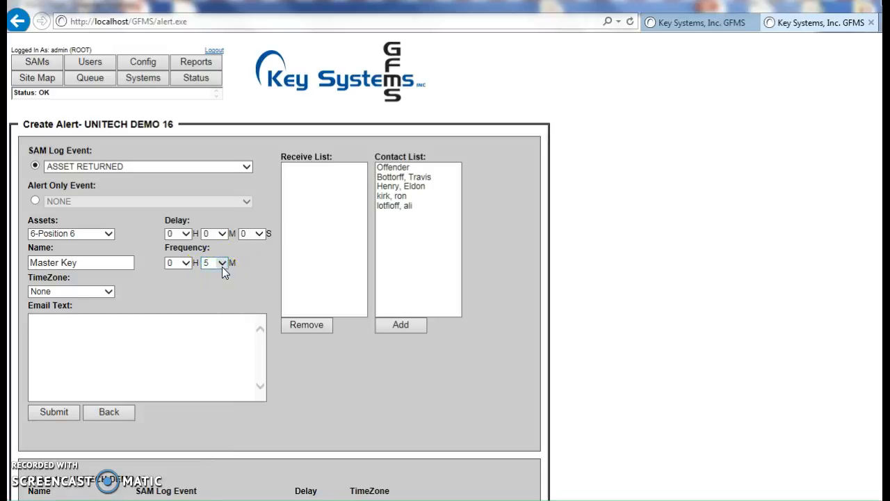
left_click(222, 266)
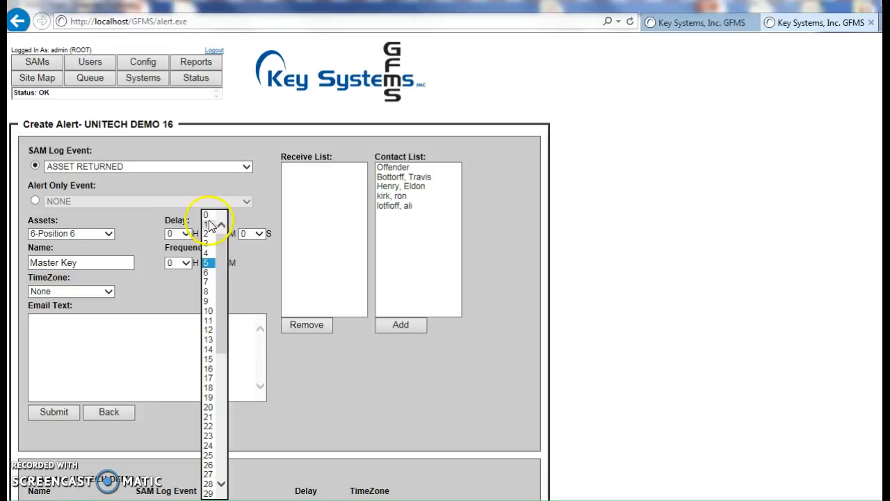
left_click(209, 215)
left_click(235, 294)
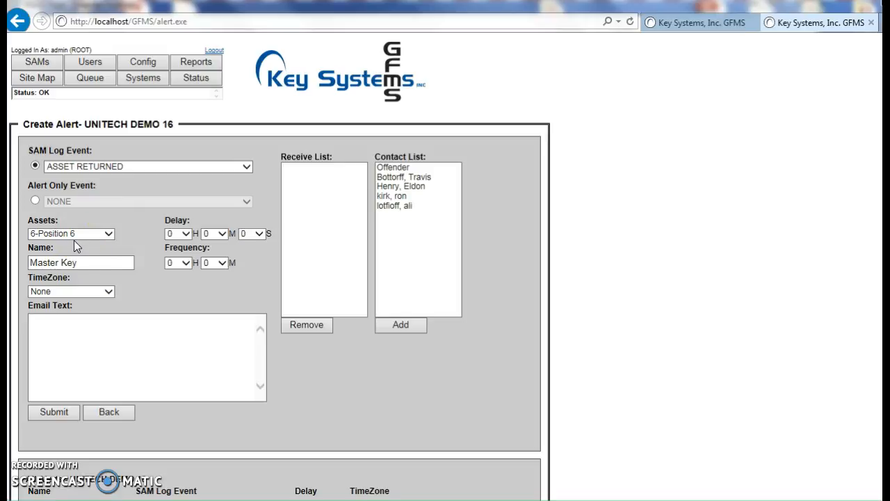
Step: Enter "Master key was returned" as the alert's email text
left_click(54, 327)
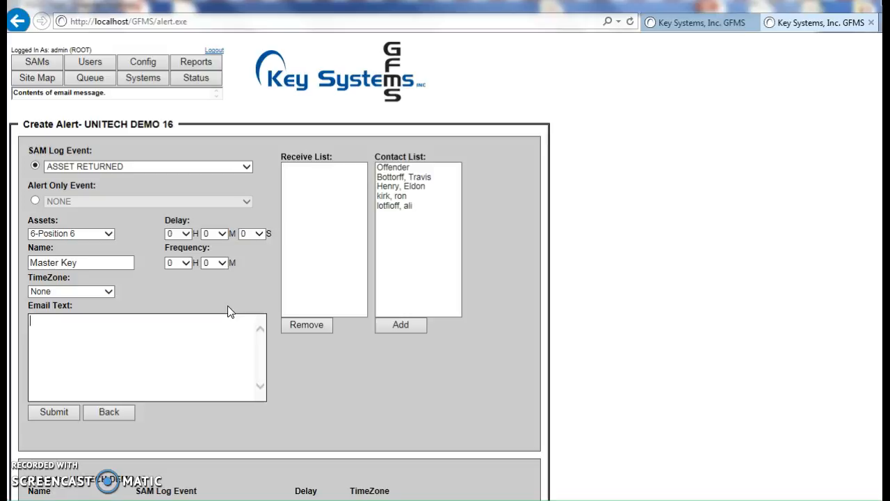
type("Master key was returned")
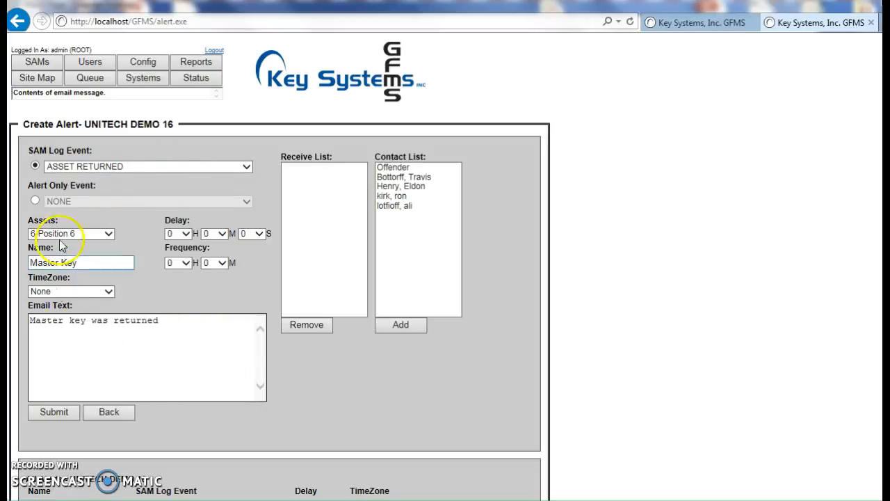
Step: Add the last contact in the contact list to the receive list and submit the alert
left_click(403, 210)
left_click(415, 296)
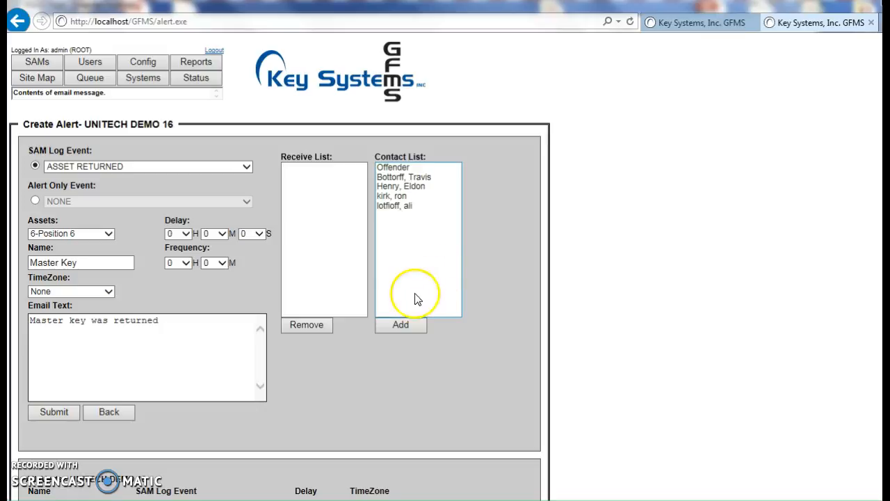
left_click(395, 206)
left_click(402, 326)
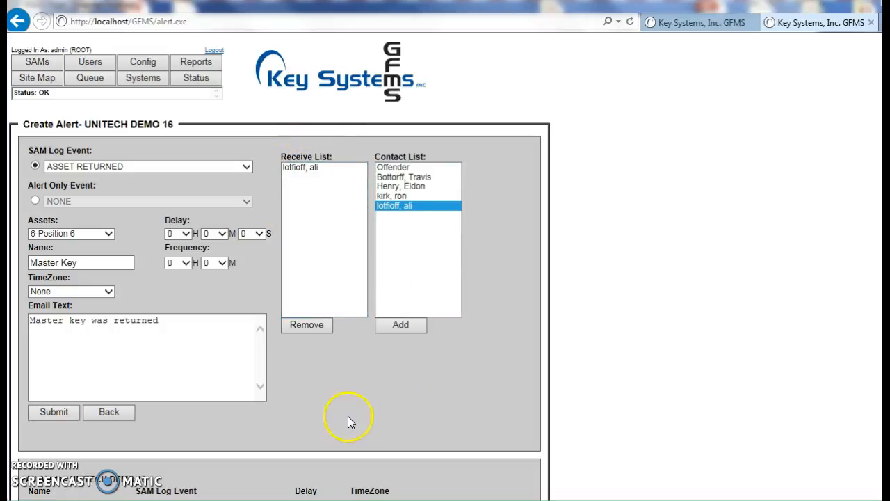
left_click(48, 422)
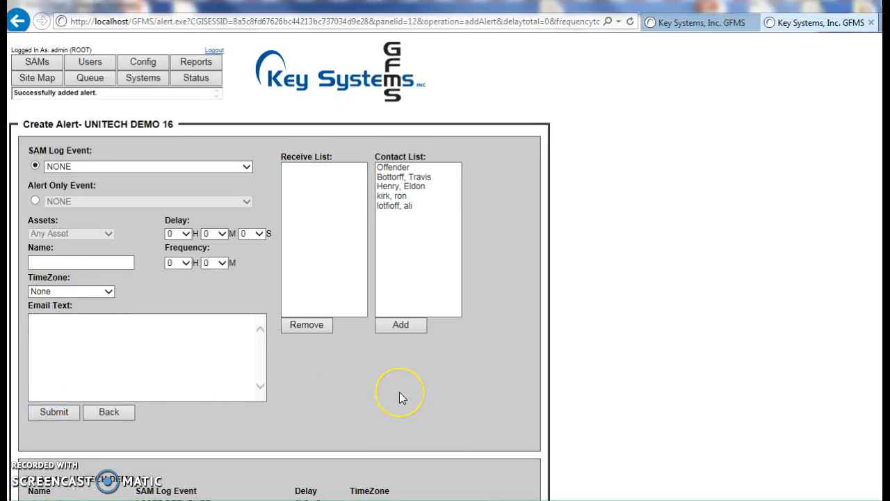
Step: Open the Master Key alert from the list of all alerts and review its settings and recipients
scroll(401, 398, "down", 1)
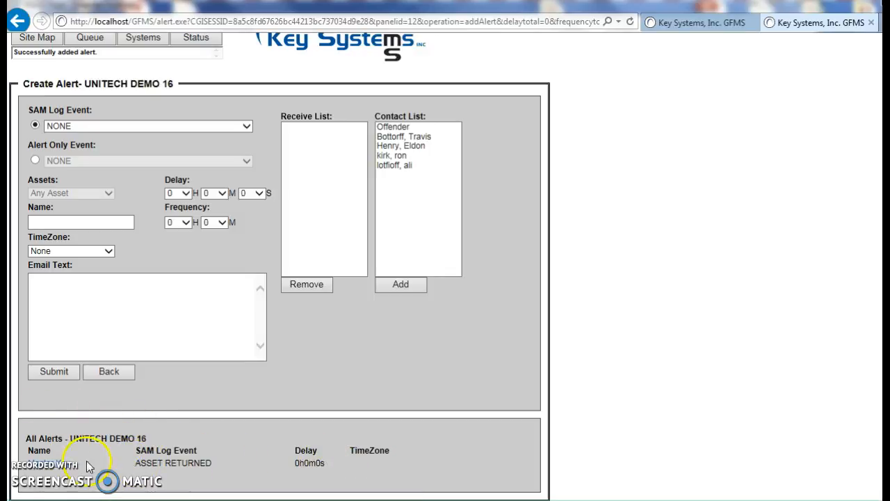
left_click(48, 471)
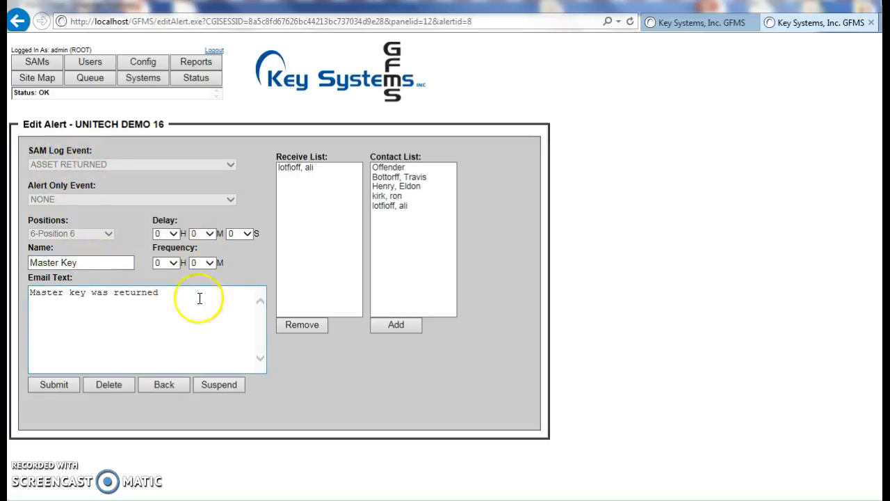
left_click(391, 209)
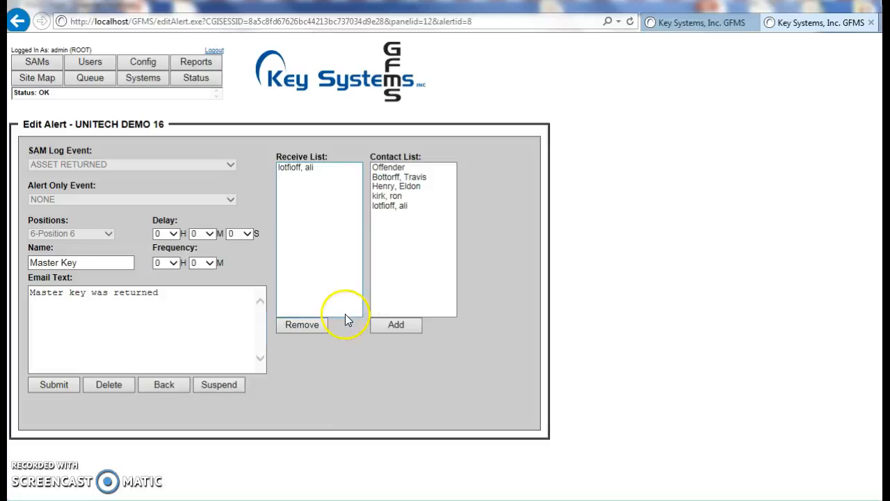
left_click(298, 172)
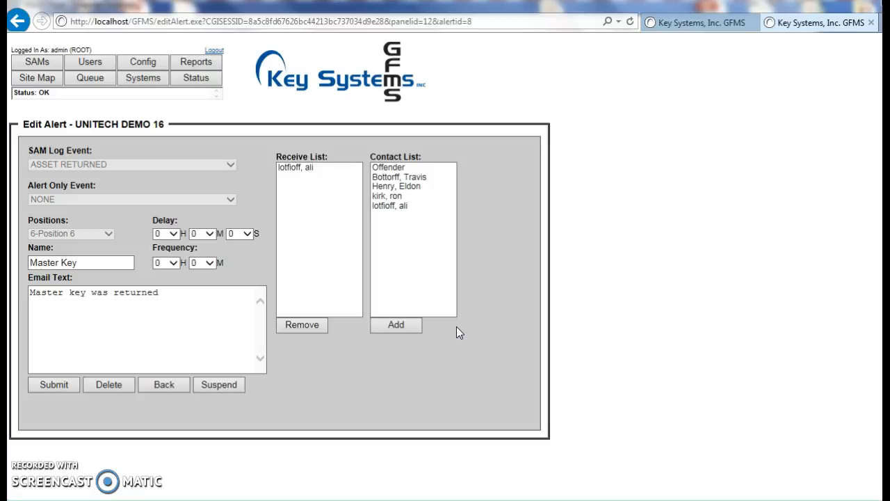
left_click(411, 225)
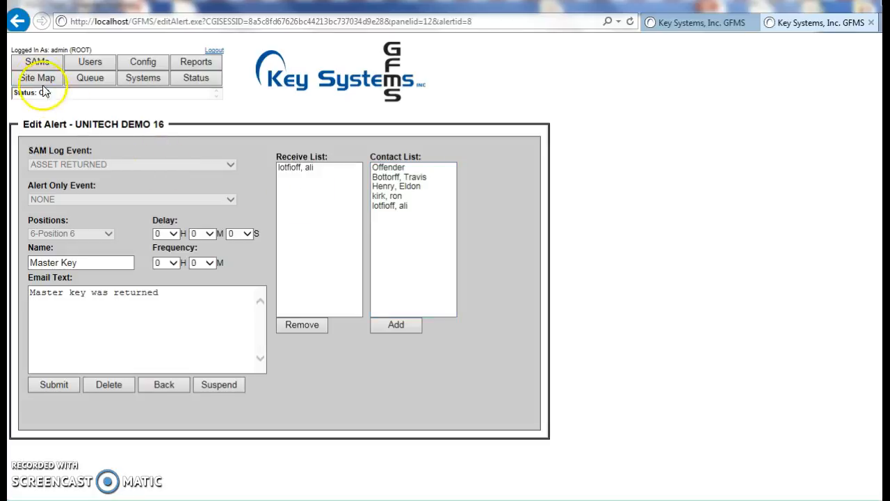
Step: Look through the user list and reopen the UNITECH DEMO 16 alerts page to compare its contact list
left_click(38, 62)
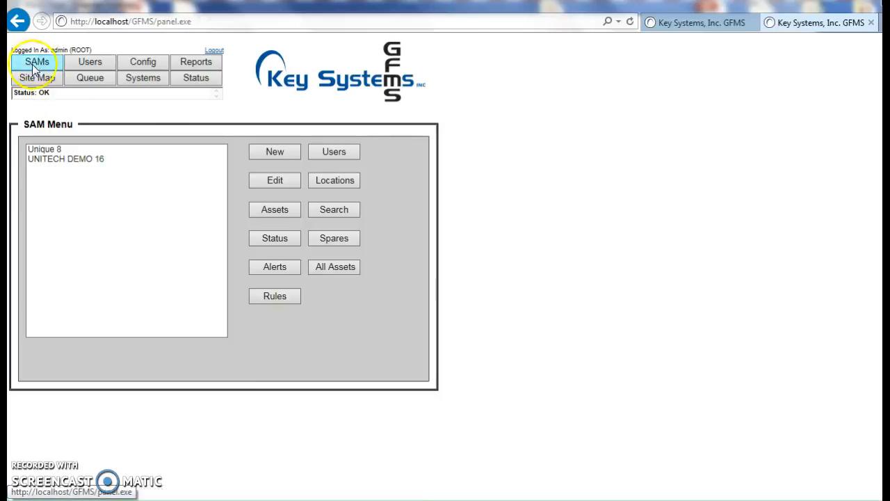
left_click(91, 63)
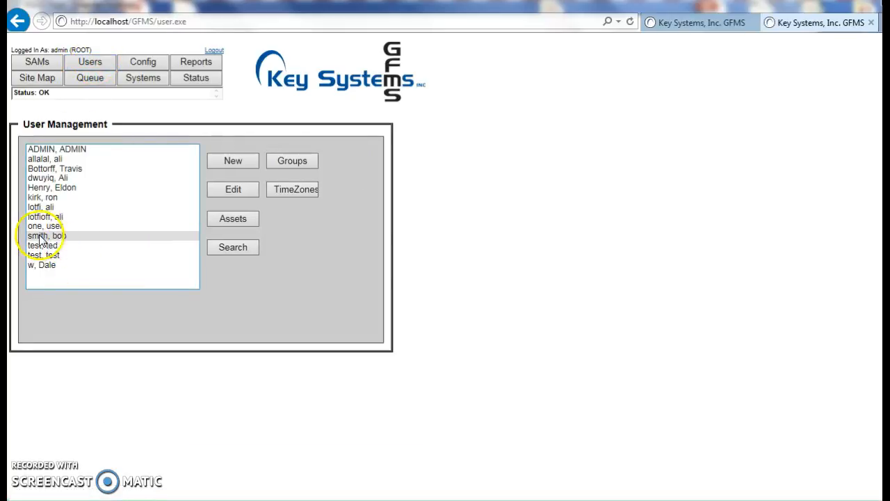
left_click(39, 64)
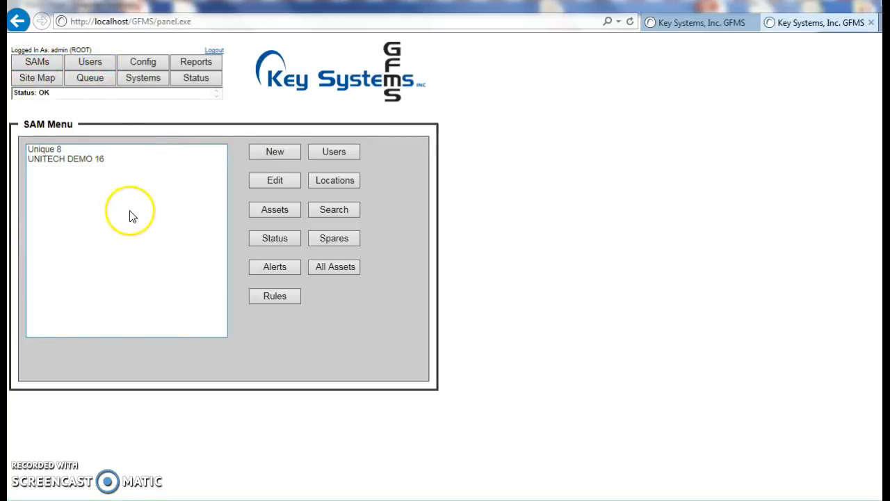
left_click(70, 161)
left_click(271, 267)
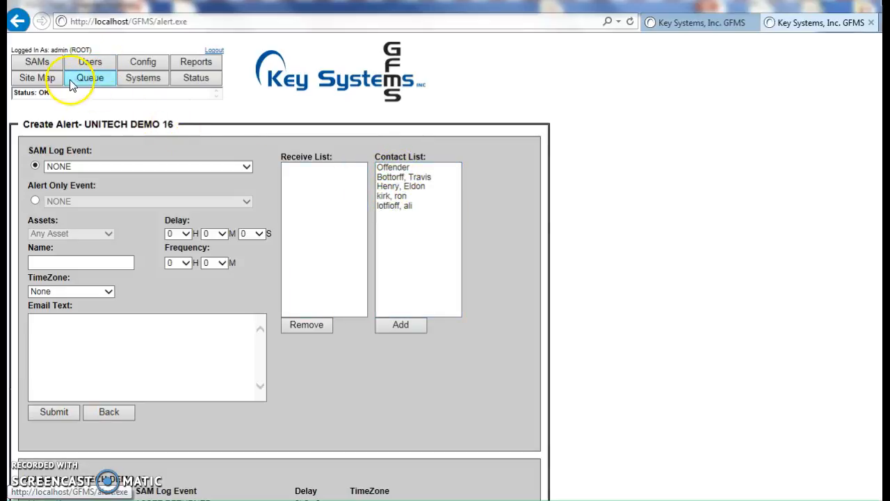
Step: Edit the tenth user in the user management list, fill in that user's email address and save the changes
left_click(90, 62)
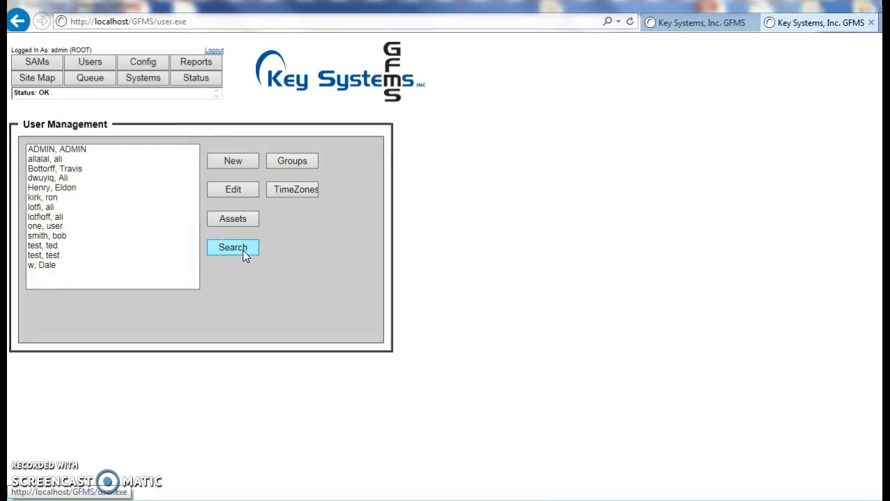
left_click(50, 236)
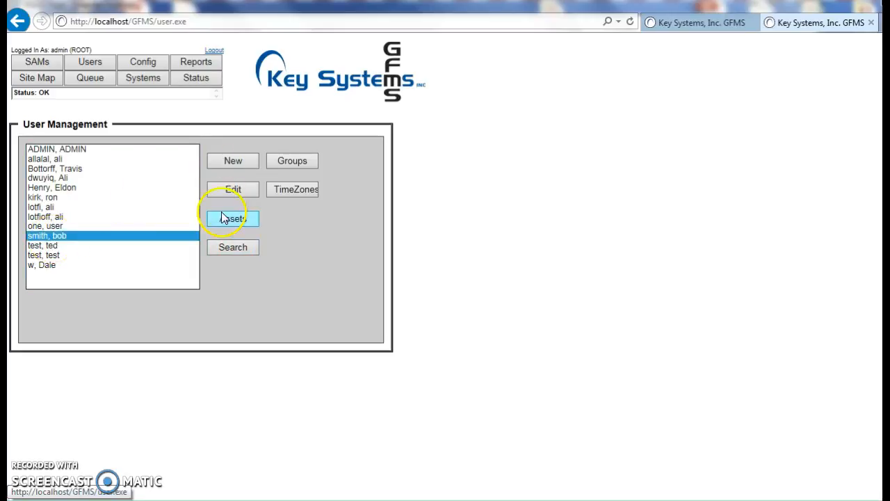
left_click(237, 191)
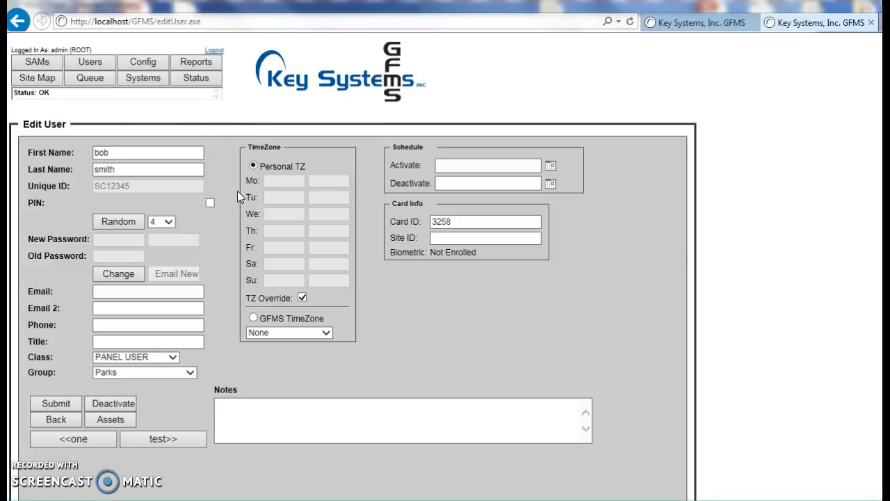
left_click(101, 292)
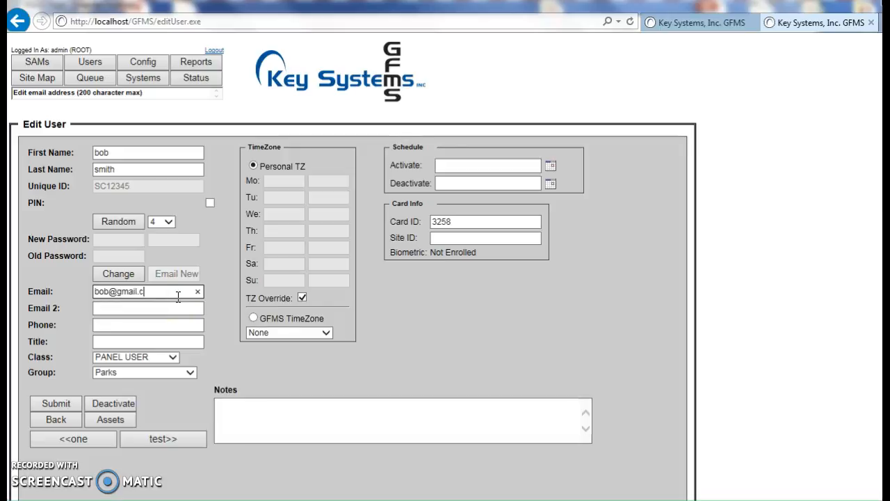
left_click(50, 402)
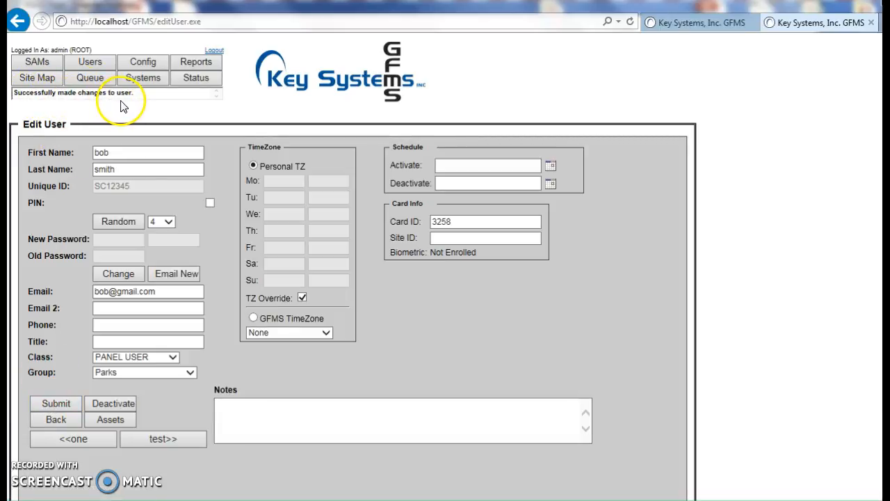
Step: Open the Master Key alert for editing from the UNITECH DEMO 16 list of alerts
left_click(45, 64)
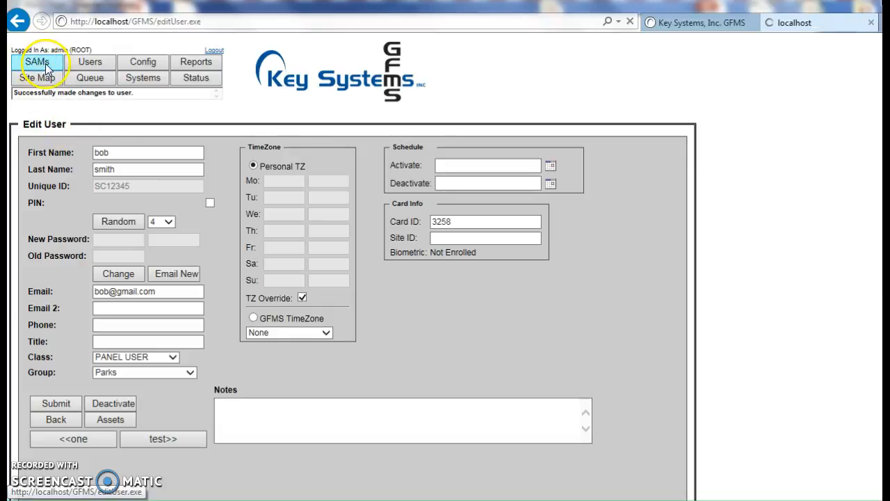
left_click(67, 160)
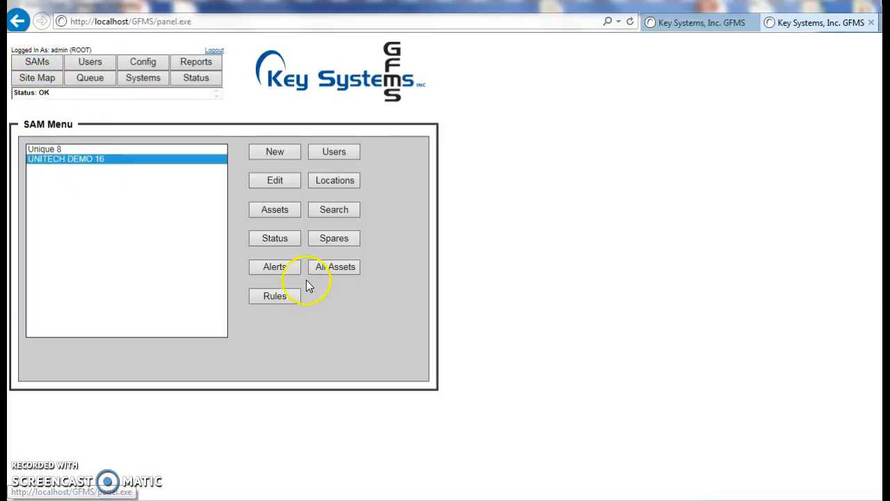
left_click(282, 268)
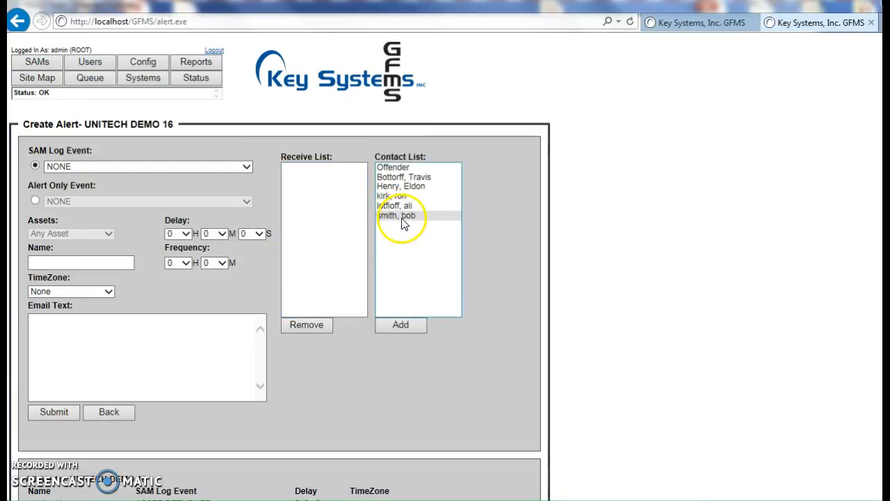
scroll(205, 409, "down", 1)
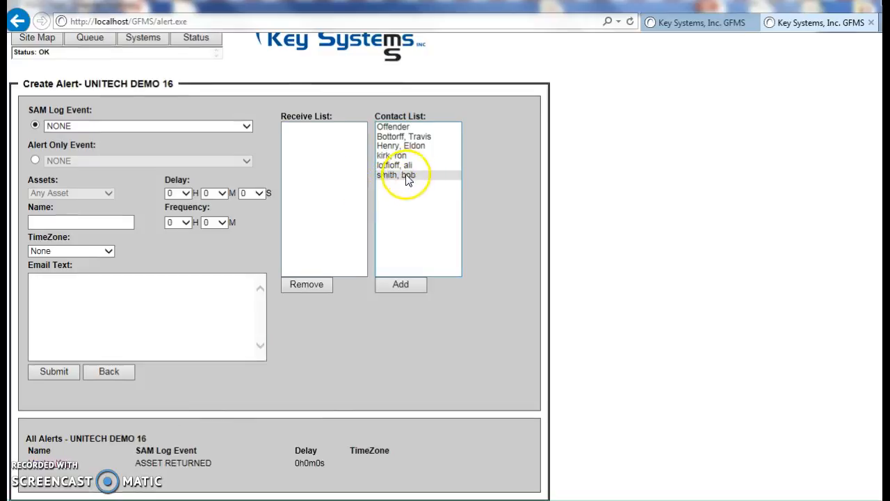
left_click(41, 462)
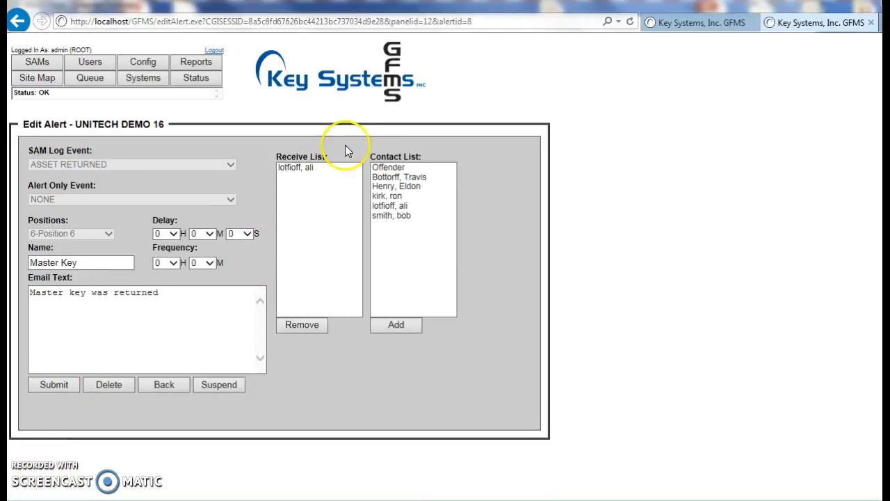
Step: Add the last contact in the contact list to the Master Key alert's receive list and submit the change
left_click(390, 217)
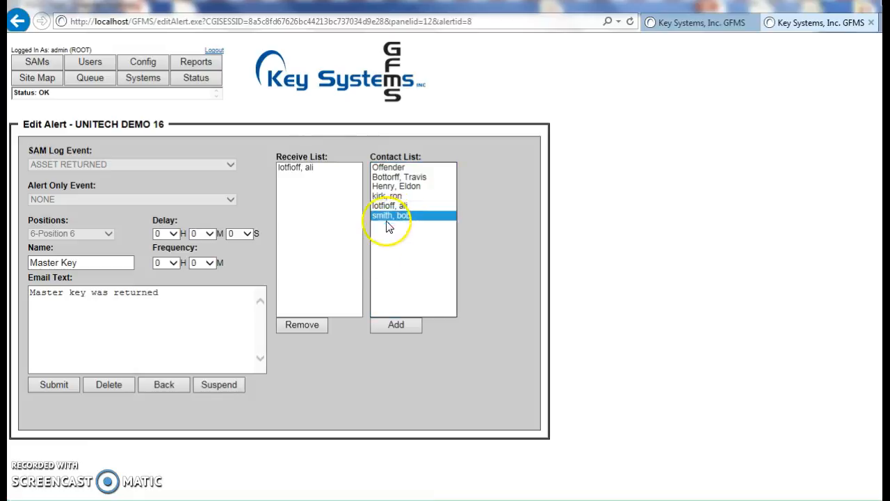
left_click(405, 325)
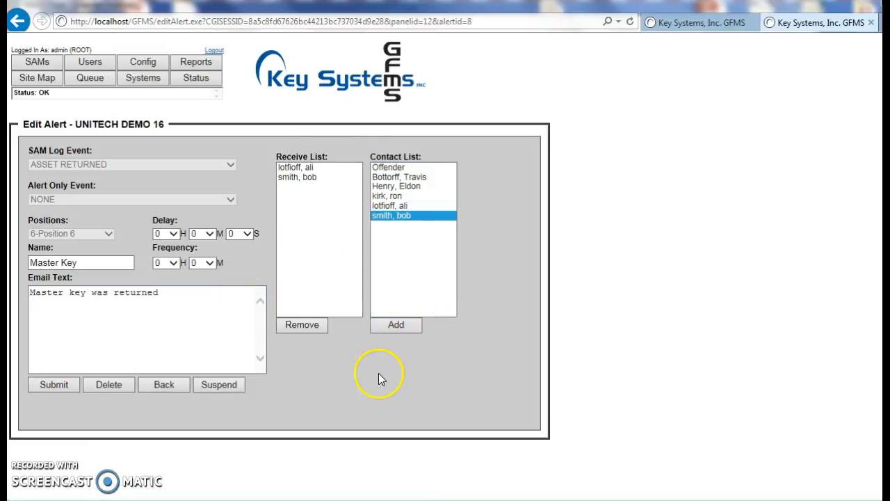
left_click(55, 385)
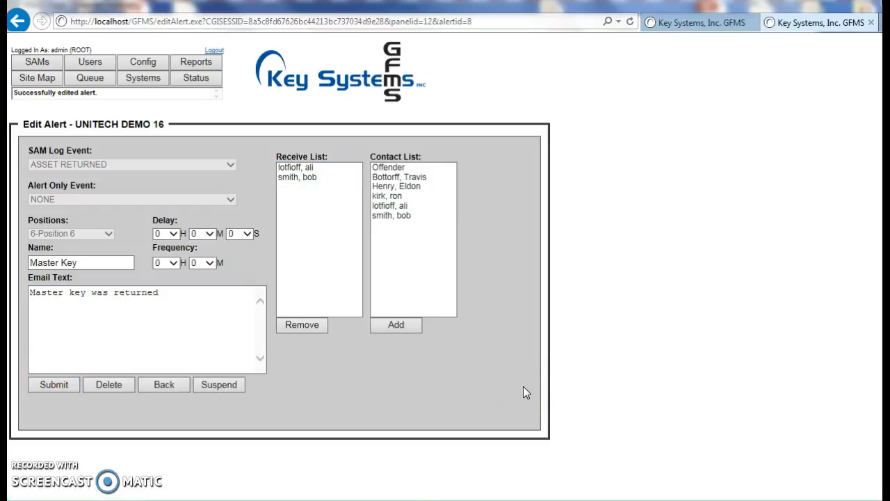
Step: Start another alert for UNITECH DEMO 16 and select AC POWER ALARM as its SAM log event
left_click(46, 61)
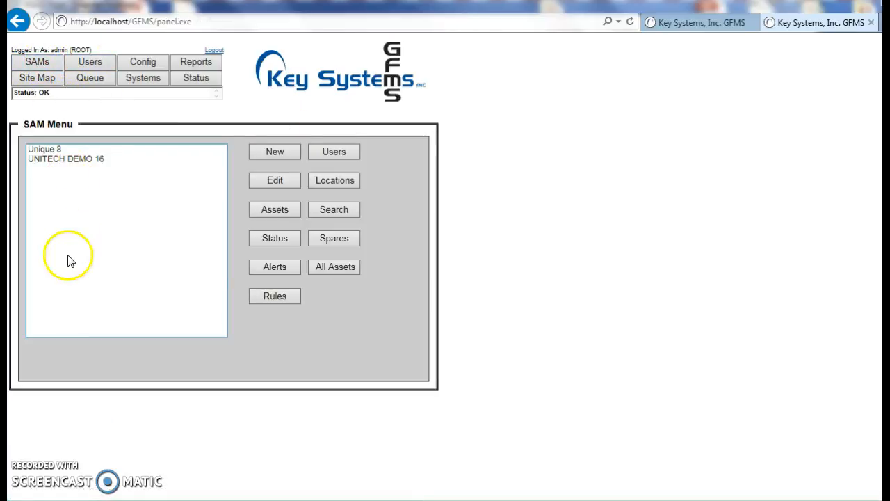
left_click(76, 159)
left_click(278, 270)
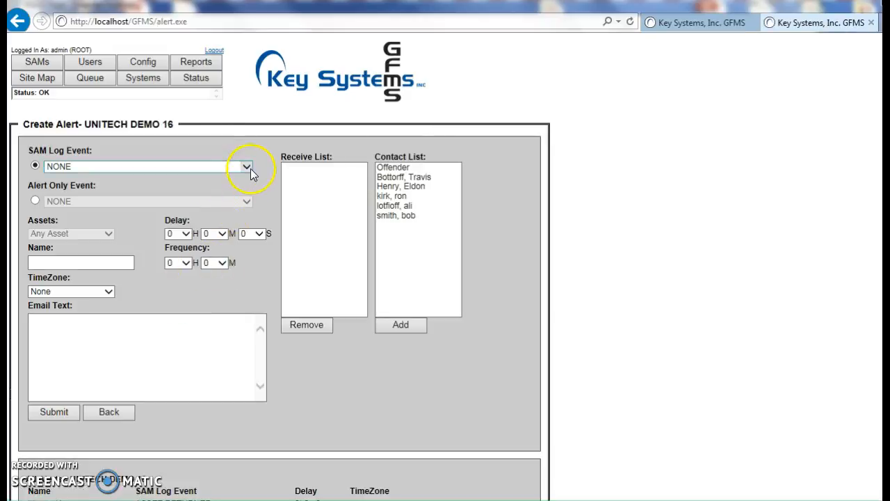
left_click(247, 170)
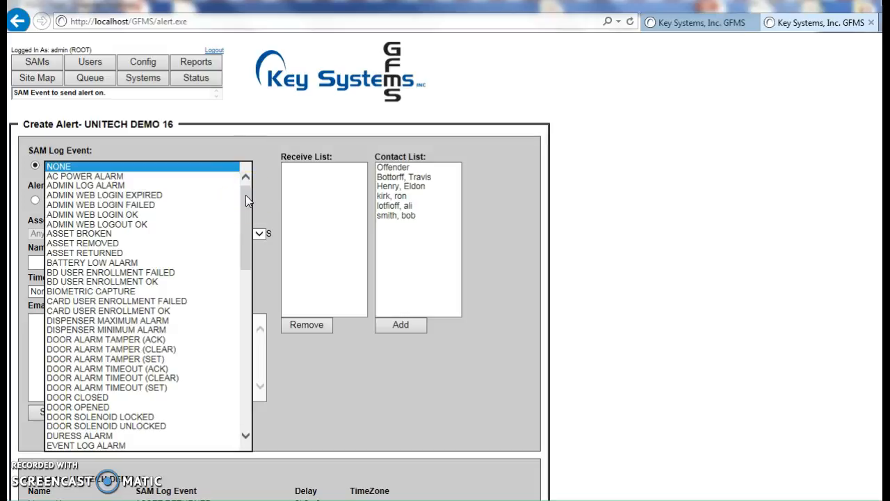
left_click_drag(246, 195, 248, 186)
left_click(99, 175)
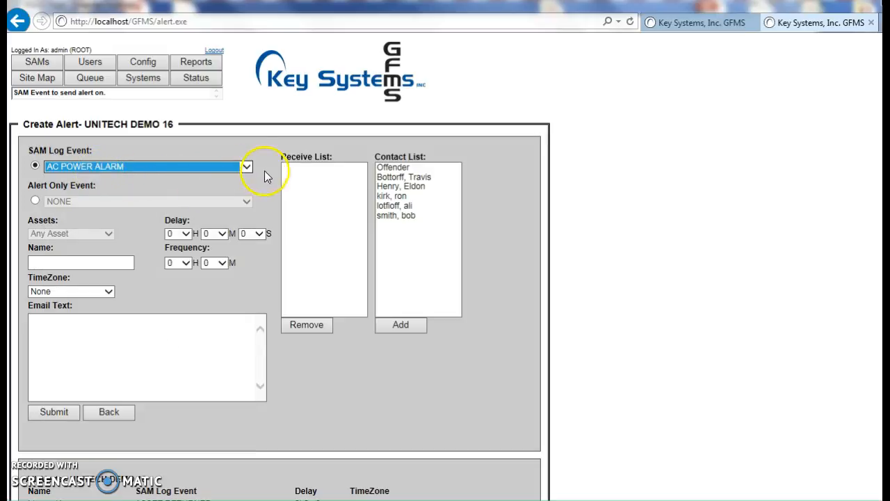
Step: Change the new alert's SAM log event to PANEL/SERVER DISCONNECTED, and close all browser tabs without submitting it
left_click(245, 167)
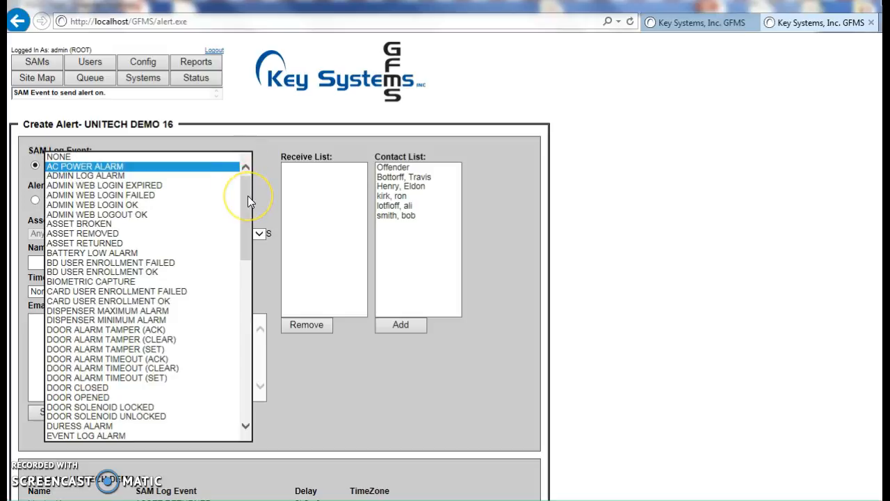
left_click_drag(247, 196, 255, 257)
left_click_drag(259, 275, 254, 367)
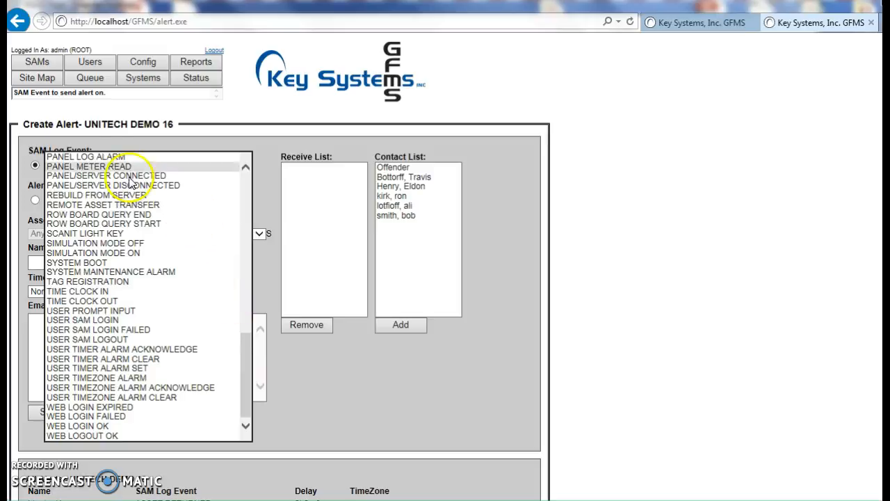
left_click(79, 185)
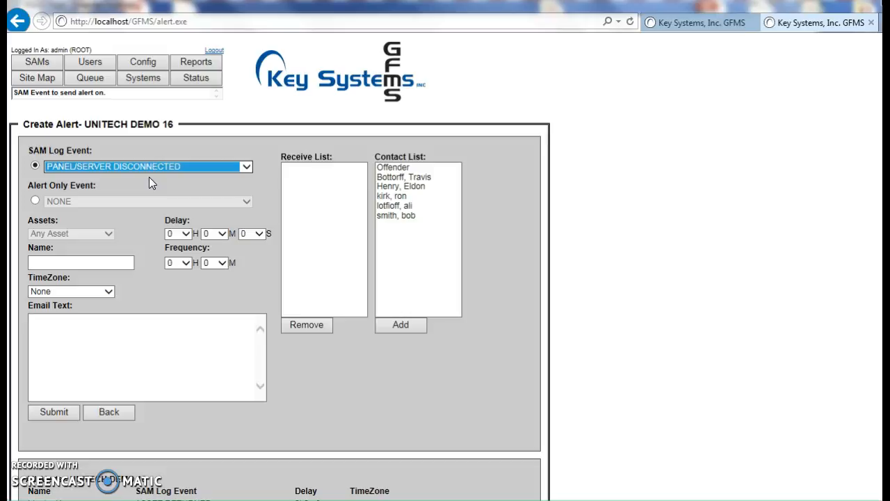
left_click(187, 150)
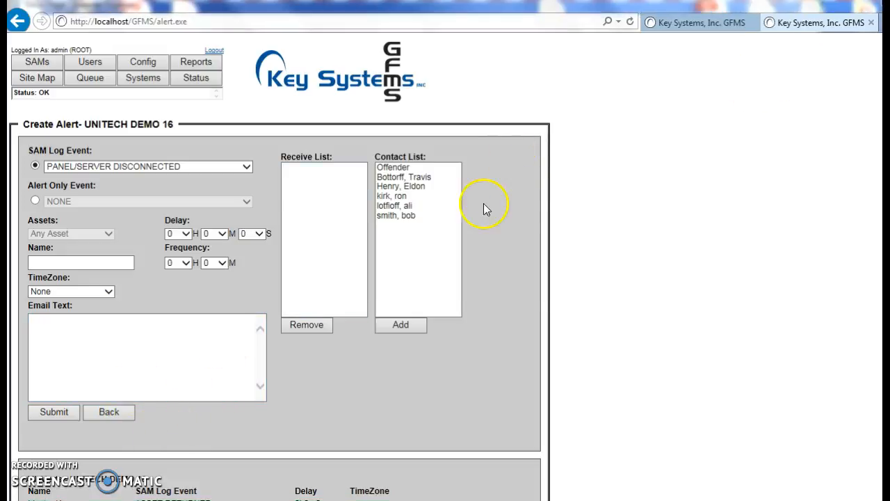
left_click(468, 260)
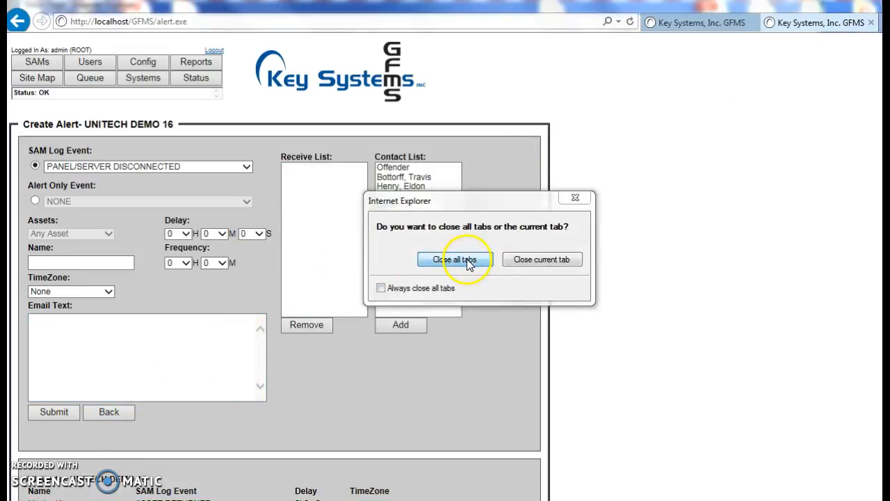